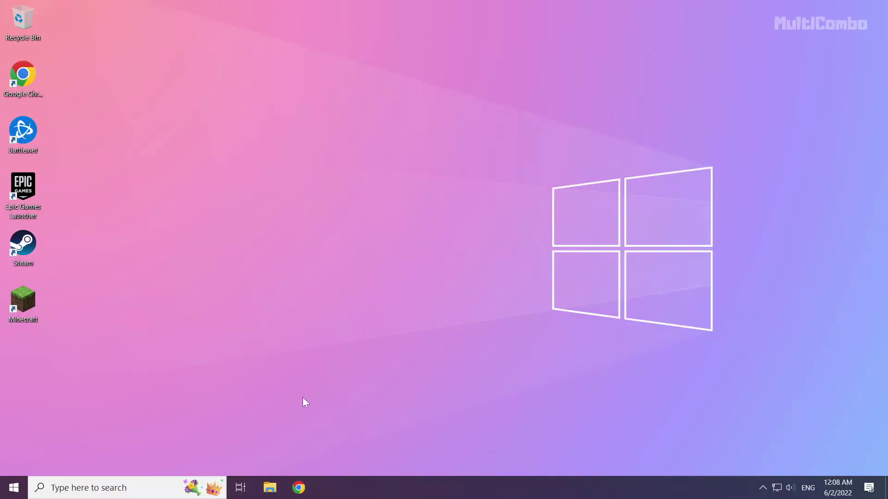
Search Windows for 'control panel'.
left_click(90, 489)
type("c")
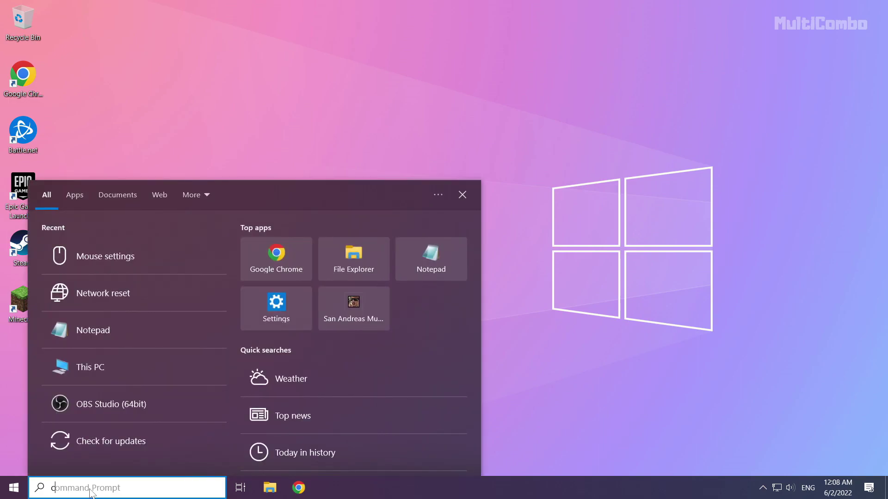
type("ontrol pa")
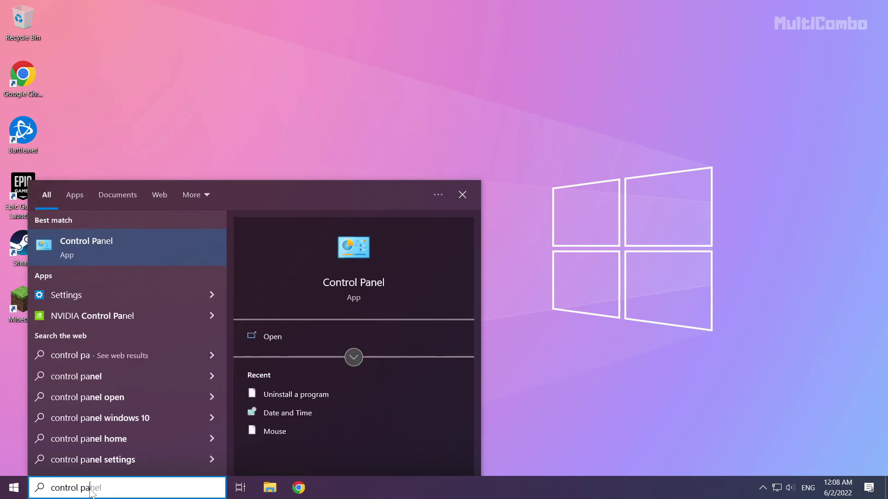
type("nel")
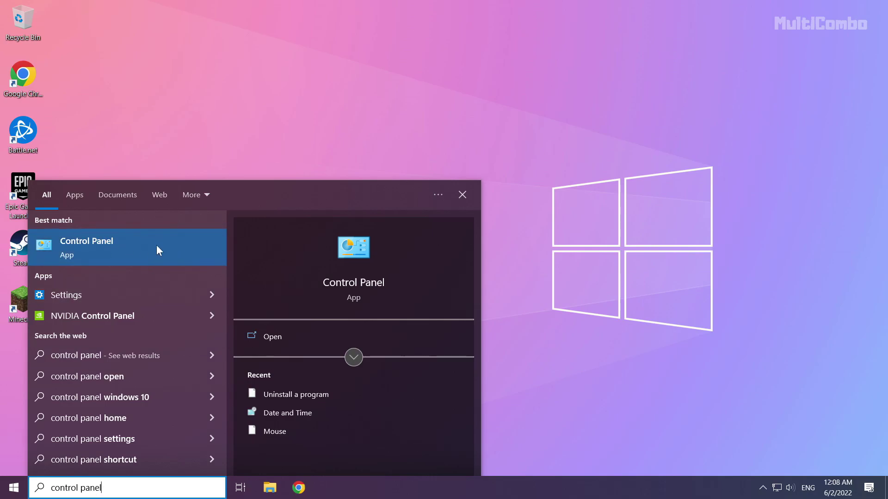
Open Control Panel, go to the Programs category, and launch the Java settings.
left_click(143, 245)
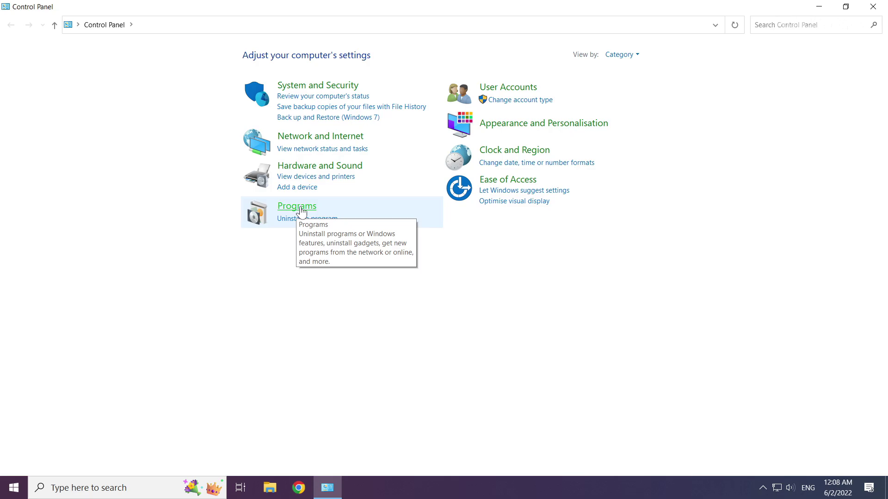
left_click(300, 209)
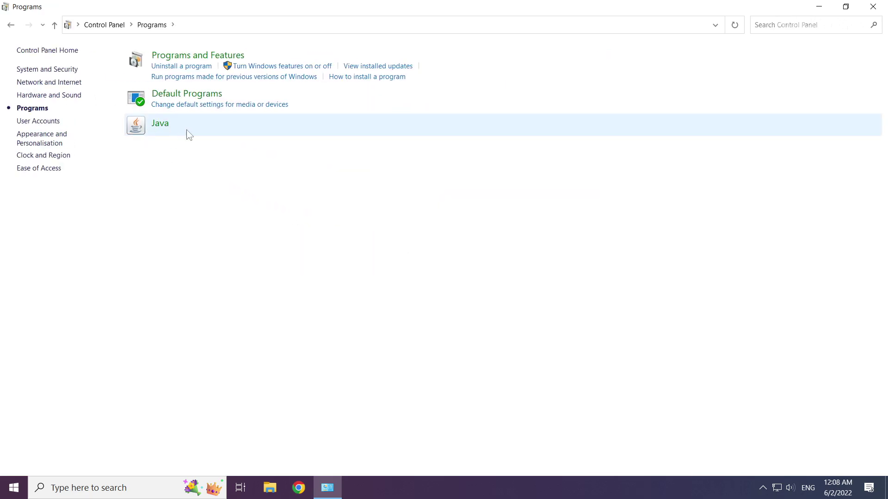
left_click(161, 129)
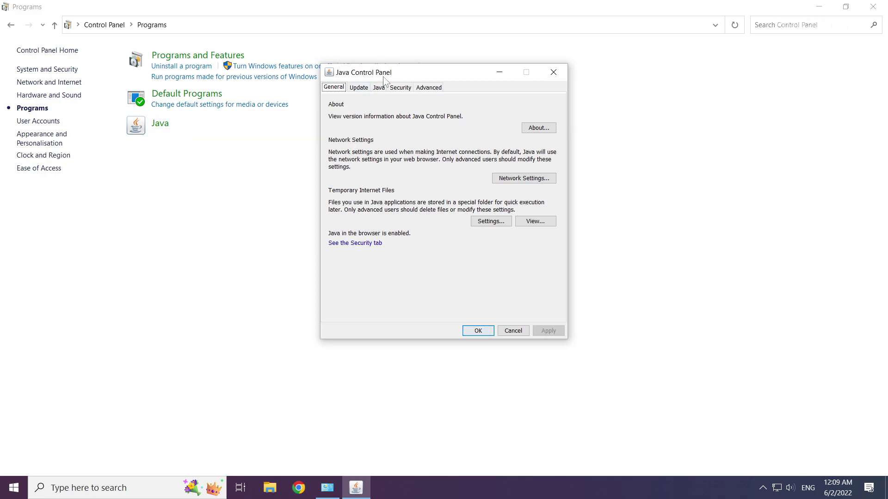
Run Update Now from Java's Update tab, then close the Java Control Panel with OK.
left_click_drag(383, 77, 381, 98)
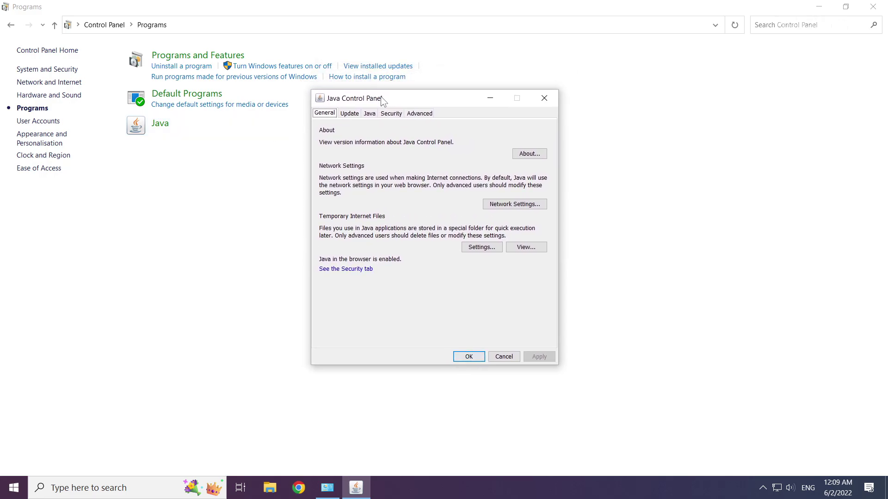
left_click(348, 115)
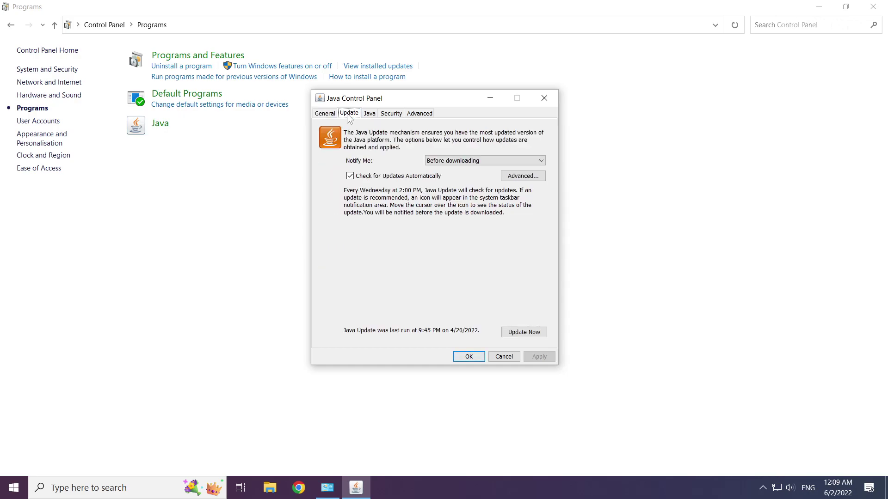
left_click(533, 336)
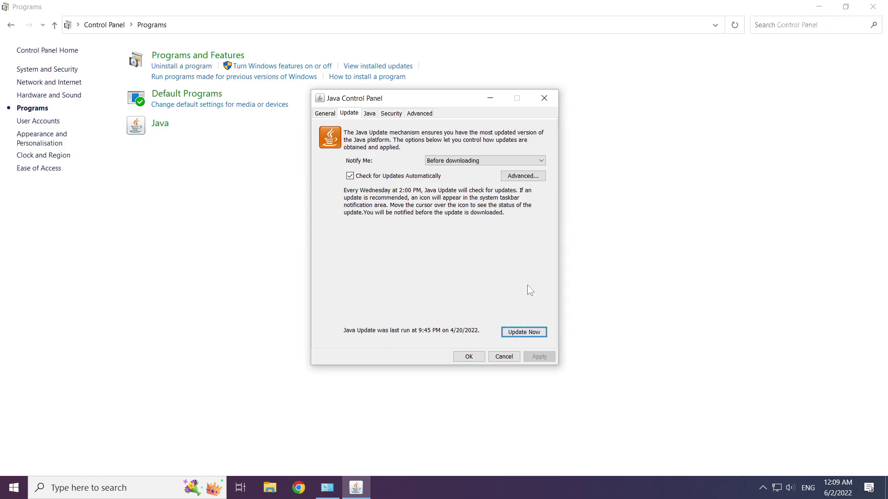
left_click(469, 357)
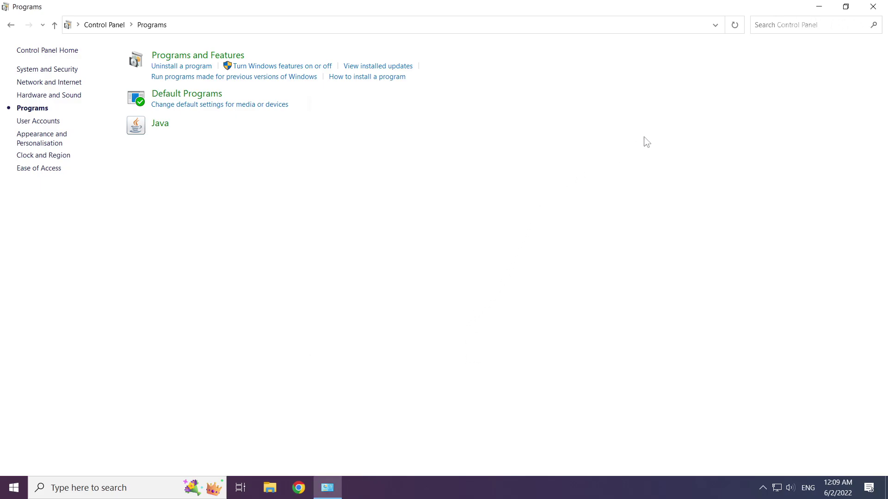
Close Control Panel and open 'Allow an app through Windows Firewall' by searching 'allow an app'.
left_click(873, 8)
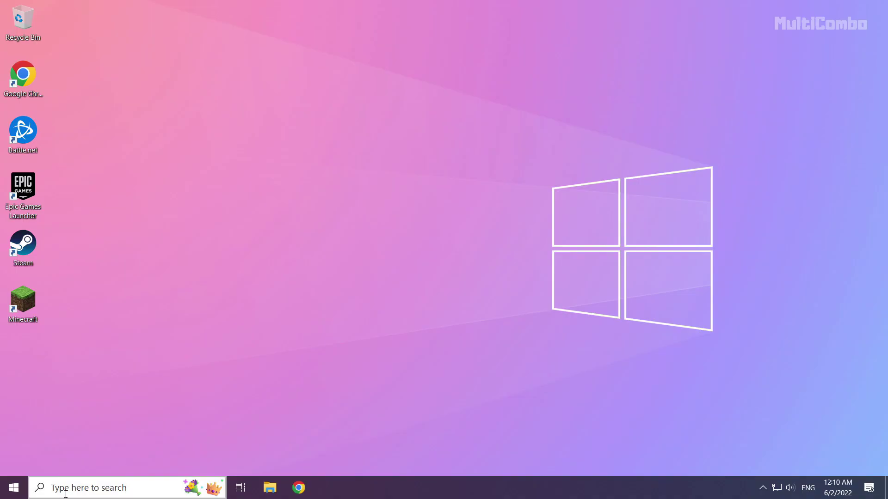
left_click(148, 490)
type("a")
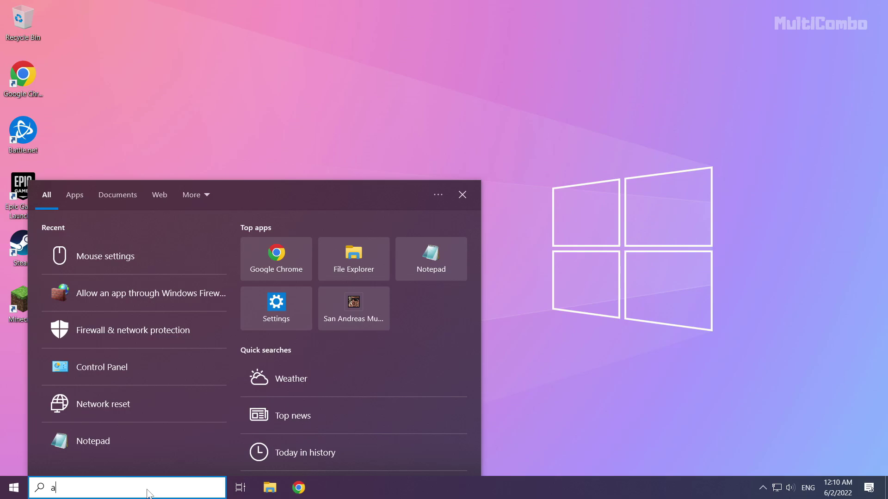
type("llow an app")
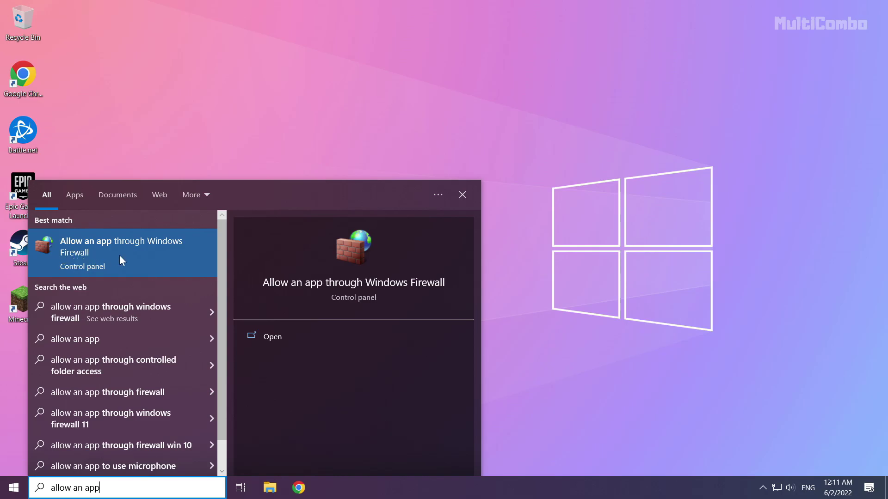
left_click(145, 254)
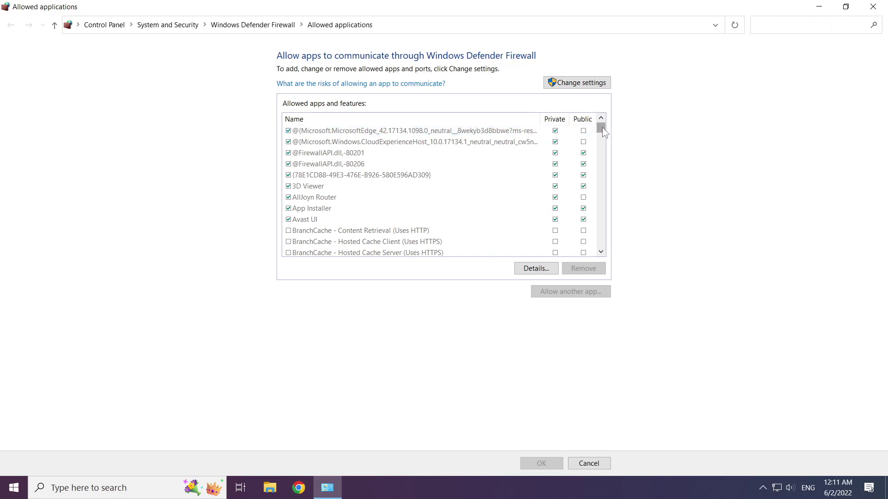
Allow javaw through the firewall on Private and Public networks and save with OK.
left_click_drag(602, 127, 612, 162)
key("j")
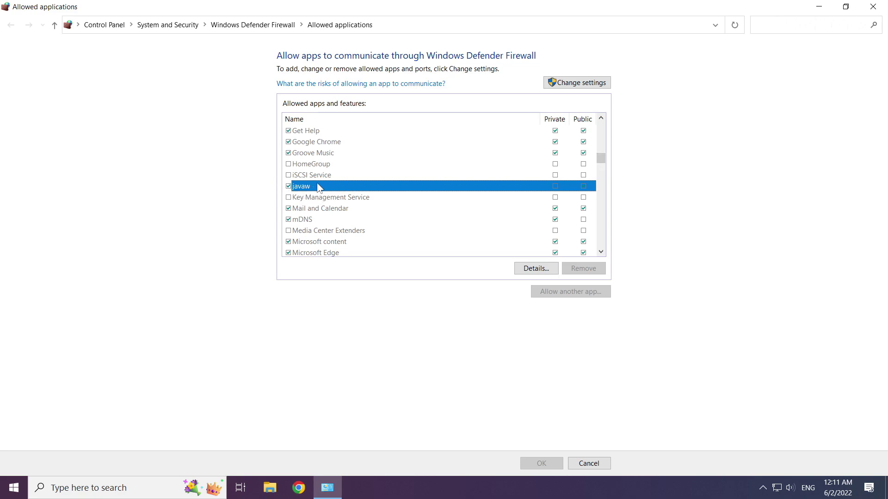
left_click(583, 86)
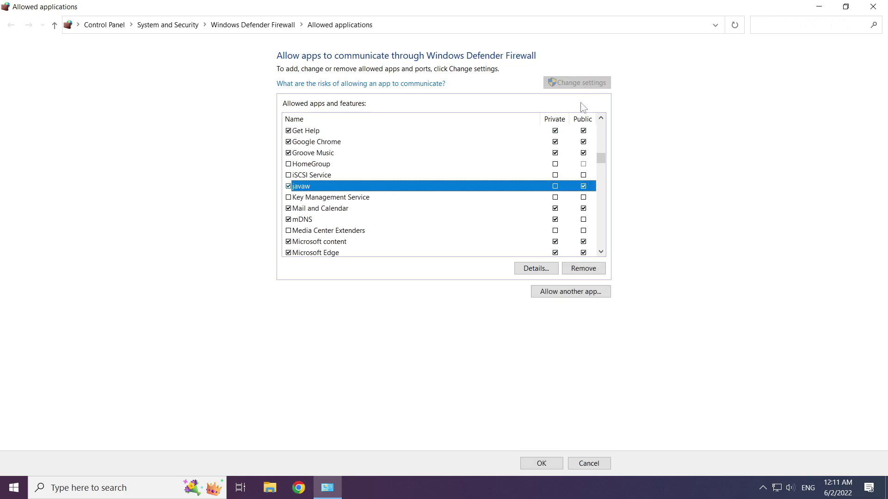
left_click(555, 187)
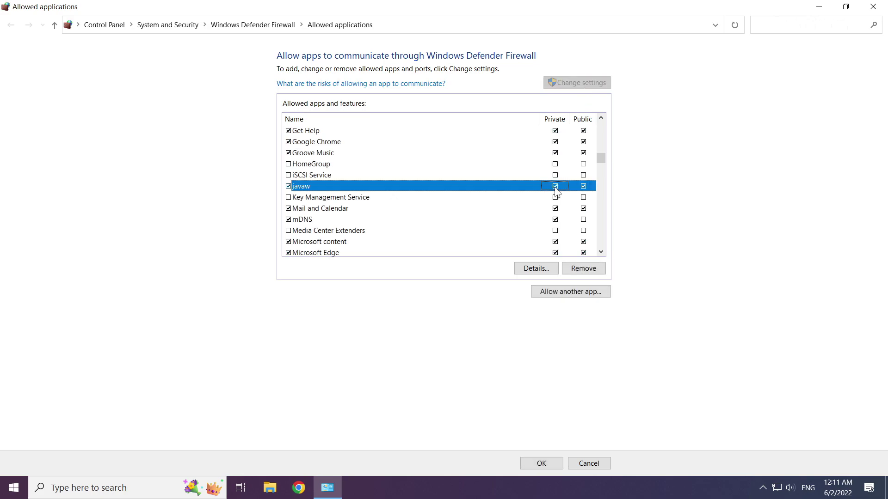
left_click(583, 186)
left_click(583, 186)
left_click(541, 463)
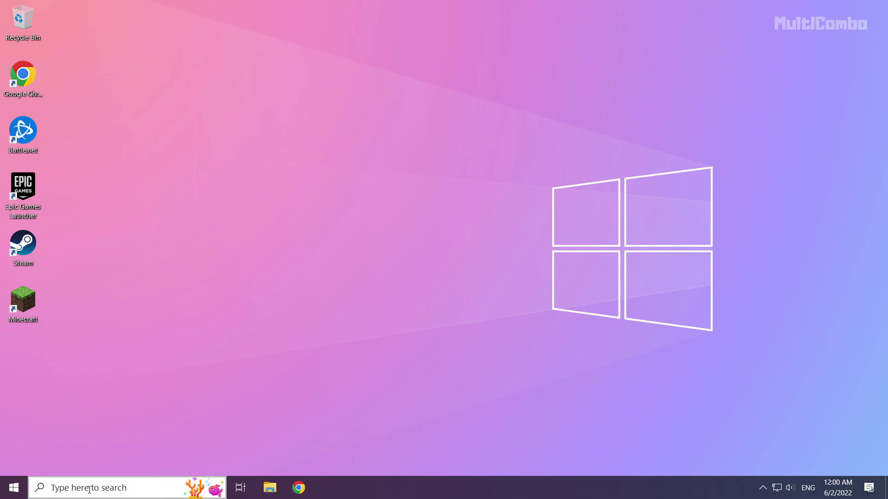
Search 'cmd' and launch Command Prompt as administrator.
left_click(115, 488)
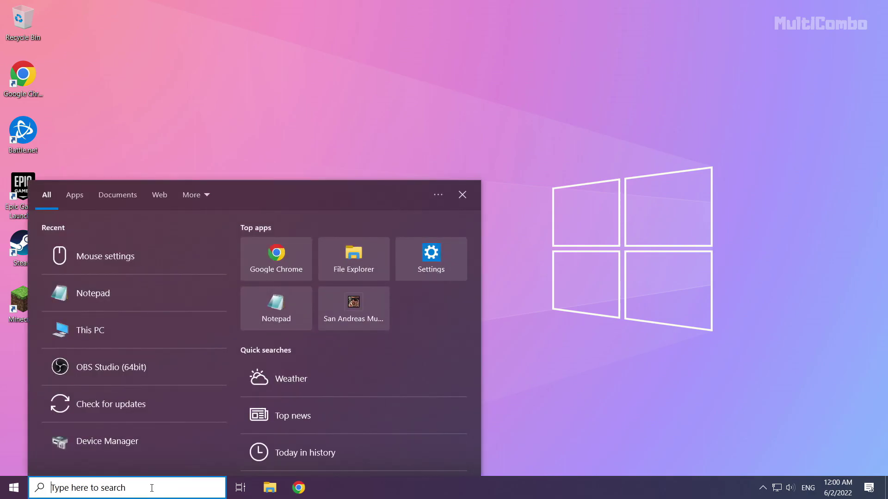
type("cmd")
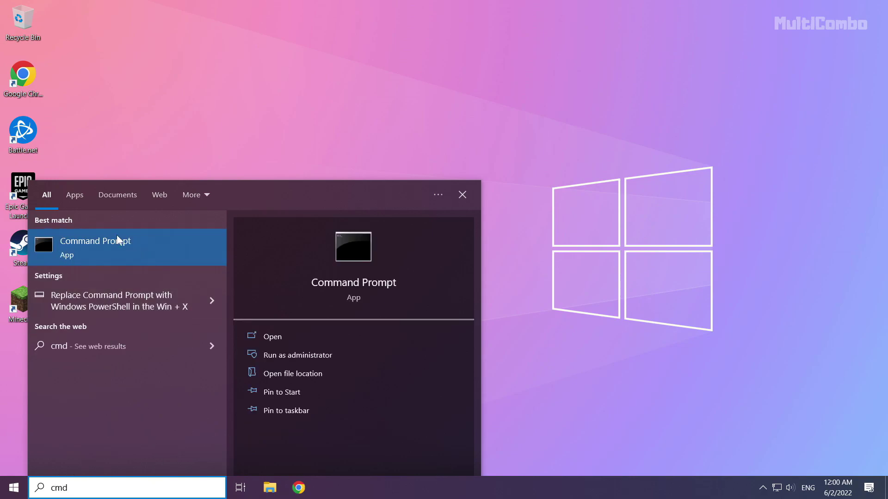
right_click(159, 242)
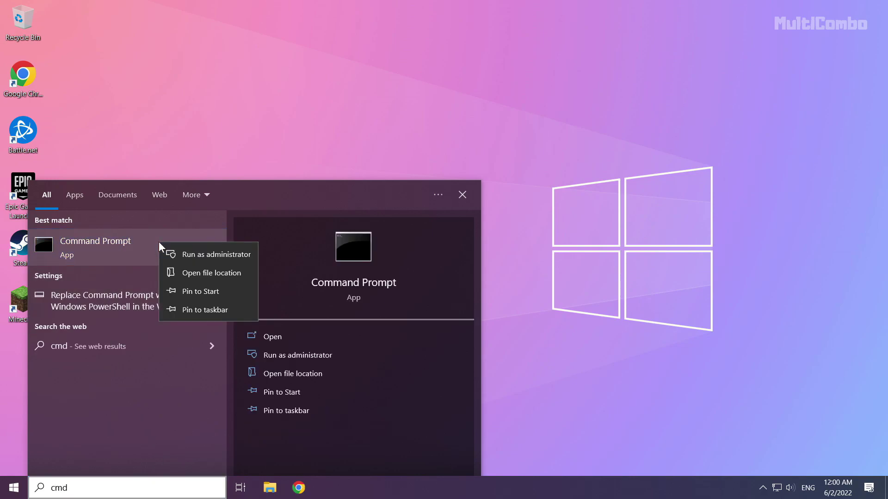
left_click(209, 254)
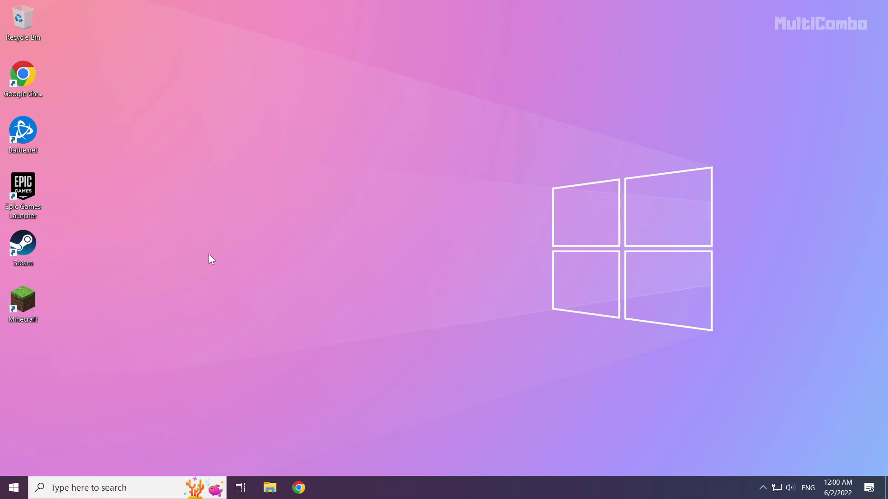
Run 'ipconfig /flushdns' and 'netsh winsock reset', then close the console with 'exit'.
left_click_drag(215, 28, 390, 101)
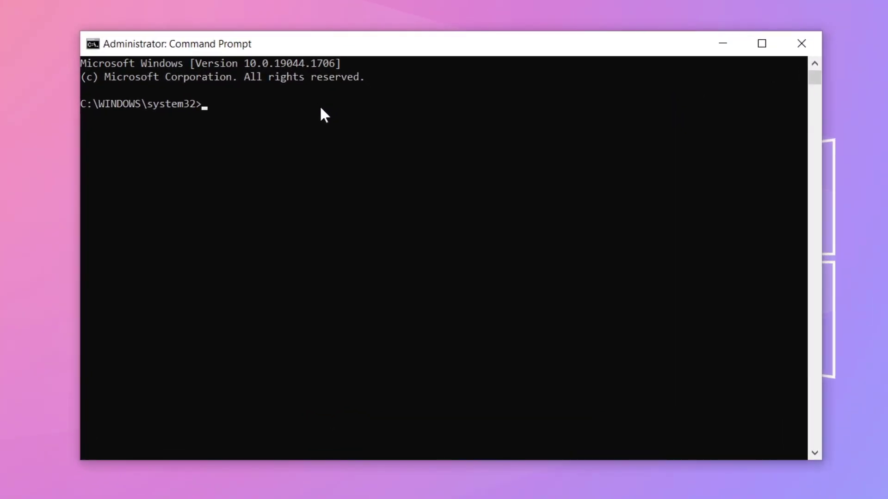
type("ipconf")
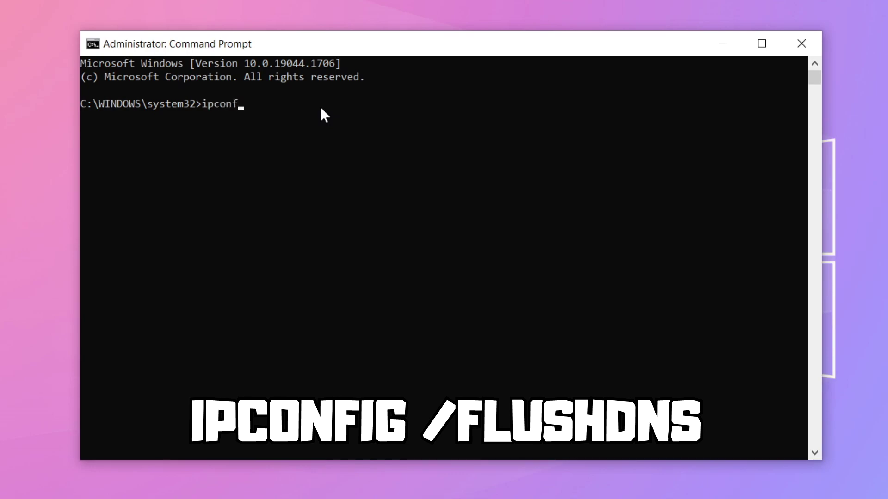
type("ig /flush")
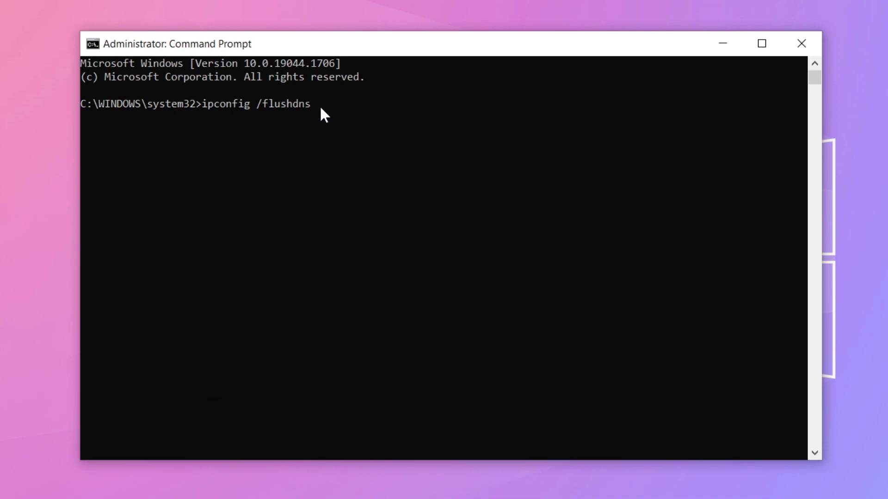
type("dns")
key("Return")
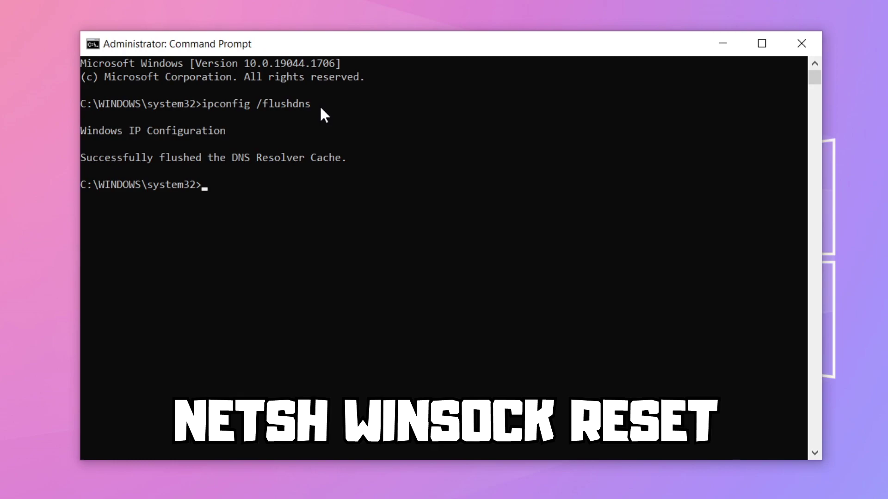
type("netsh winsock")
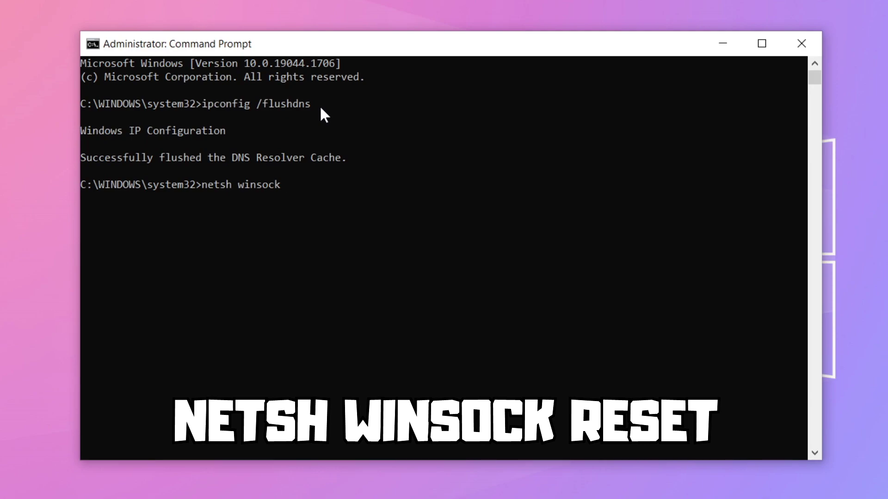
type(" reset")
key("Return")
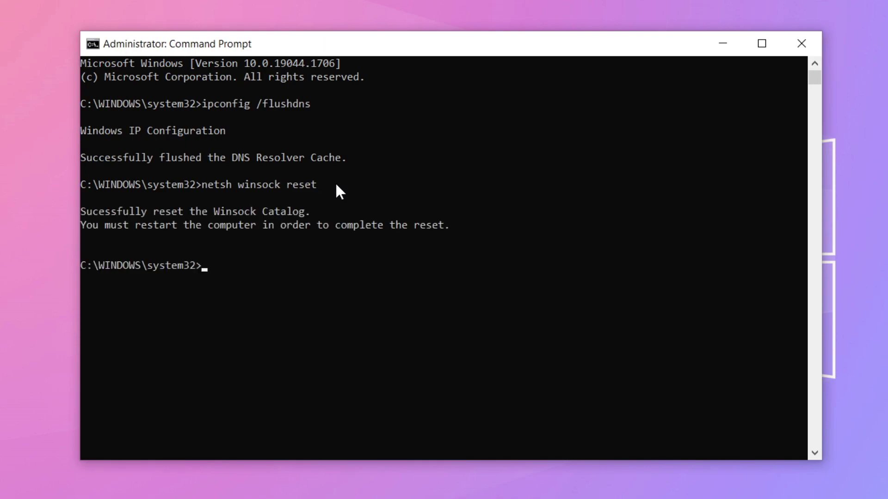
type("ex")
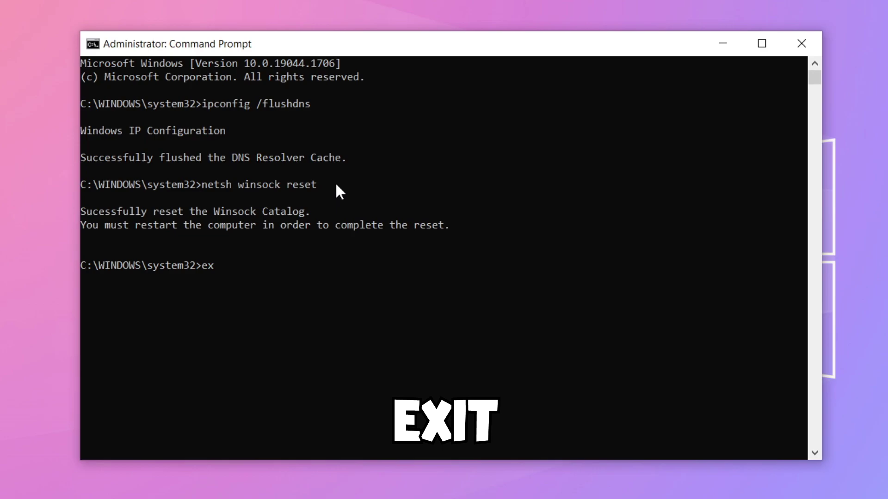
type("it")
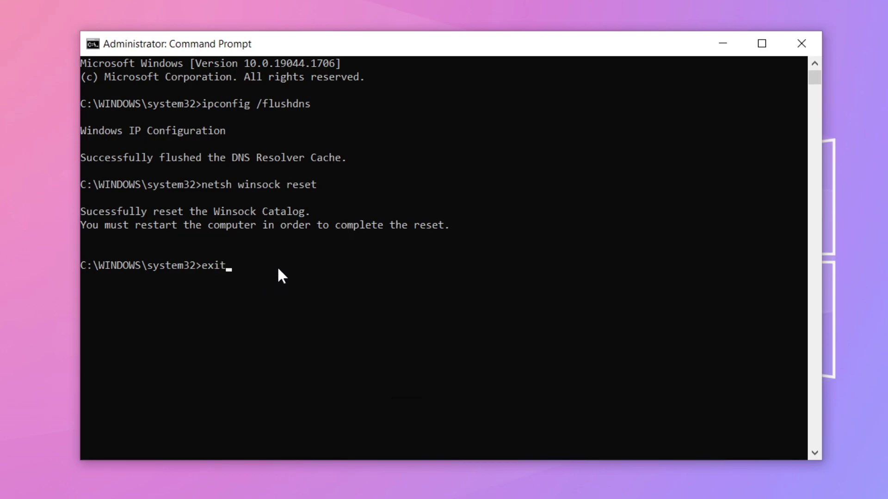
key("Return")
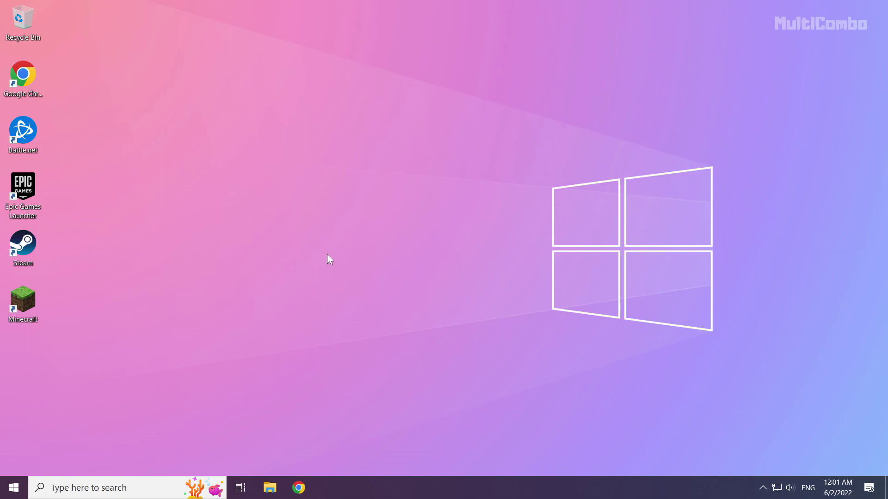
Open Network & Internet settings from the tray icon, then Change adapter options, and select Ethernet.
right_click(777, 491)
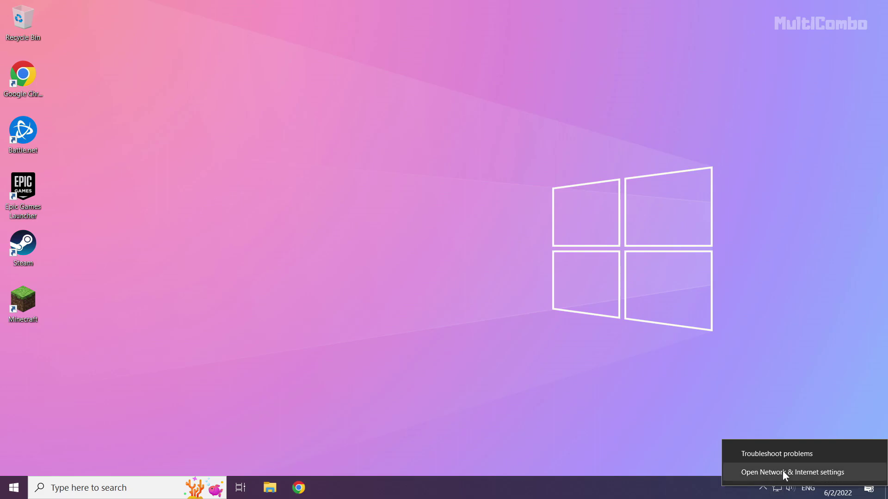
left_click(788, 474)
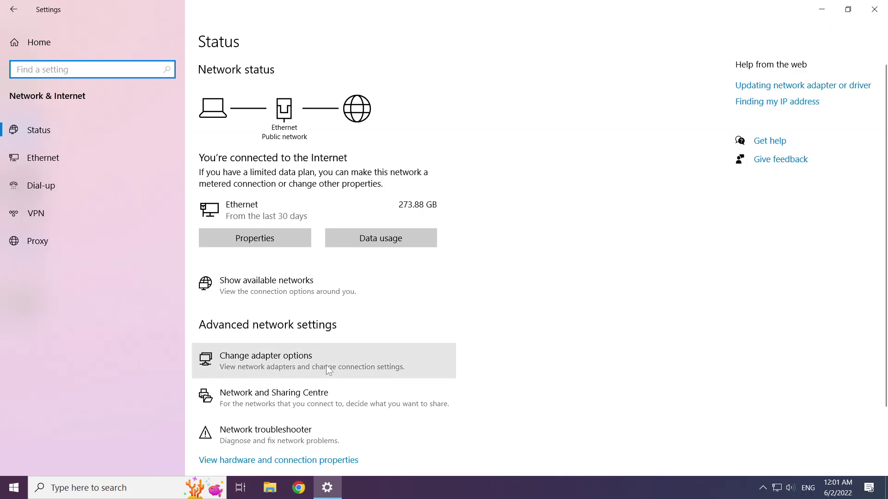
left_click(299, 361)
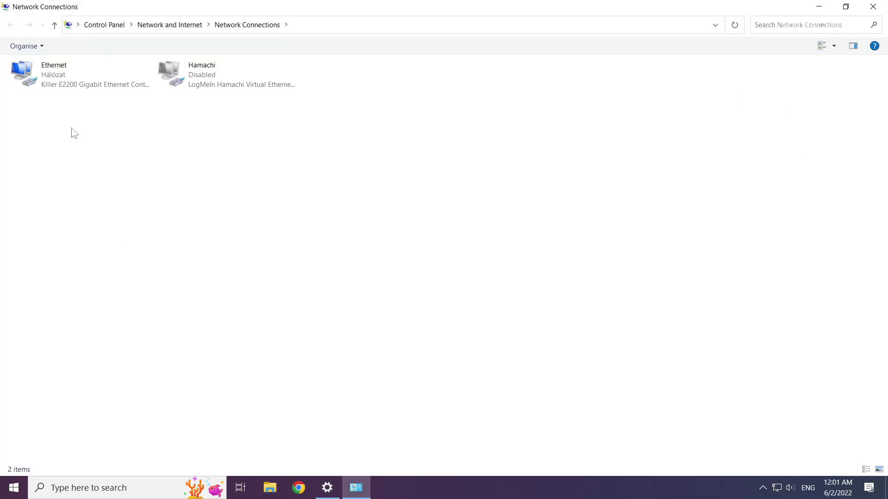
left_click(33, 83)
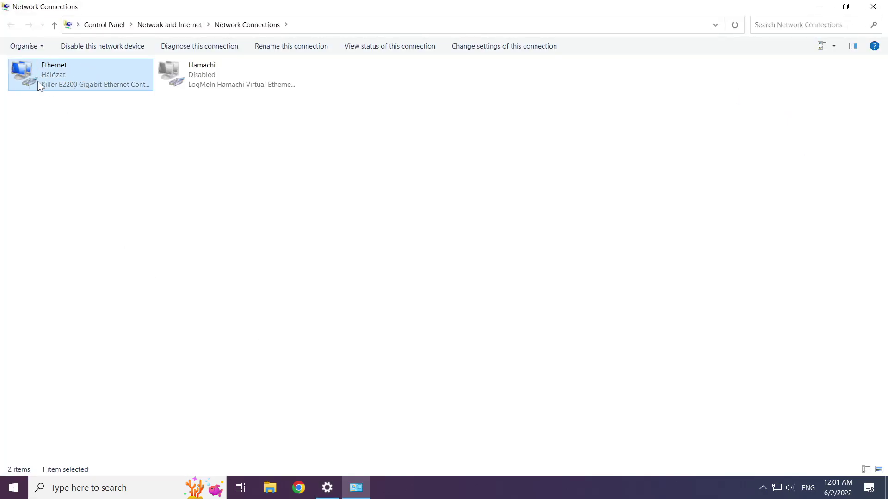
Open Ethernet's Properties, then the Internet Protocol Version 4 (TCP/IPv4) properties.
right_click(81, 71)
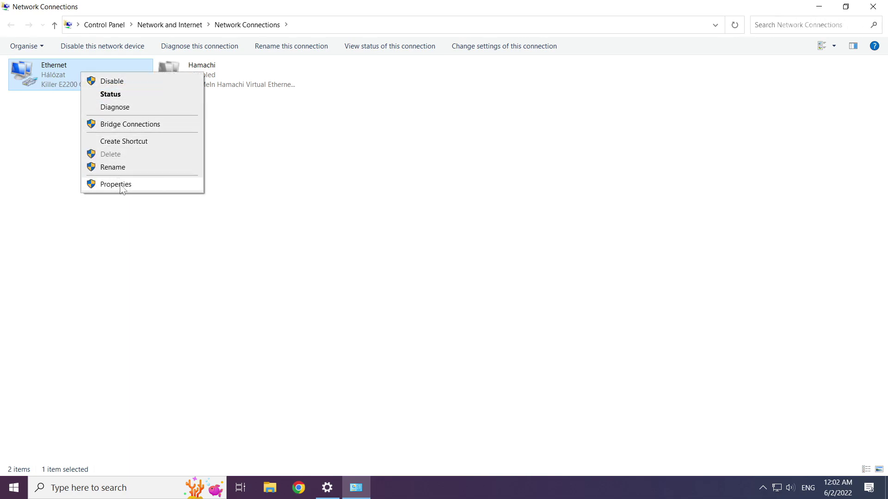
left_click(144, 187)
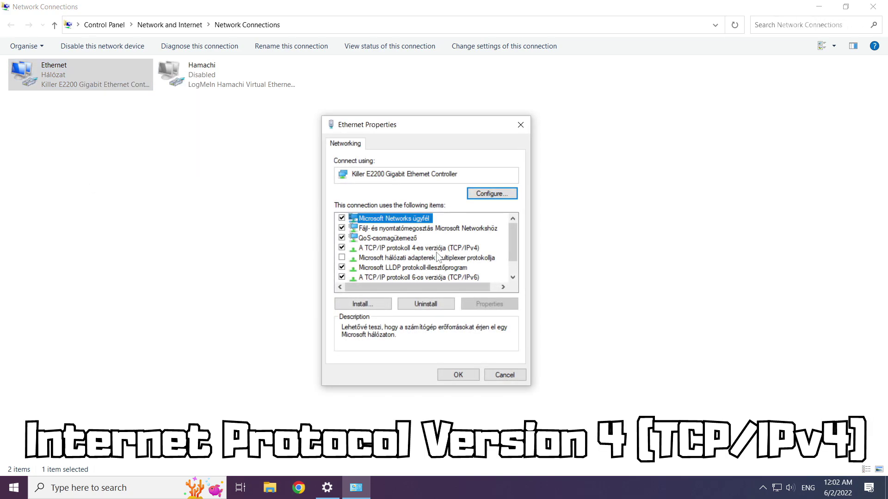
left_click(398, 248)
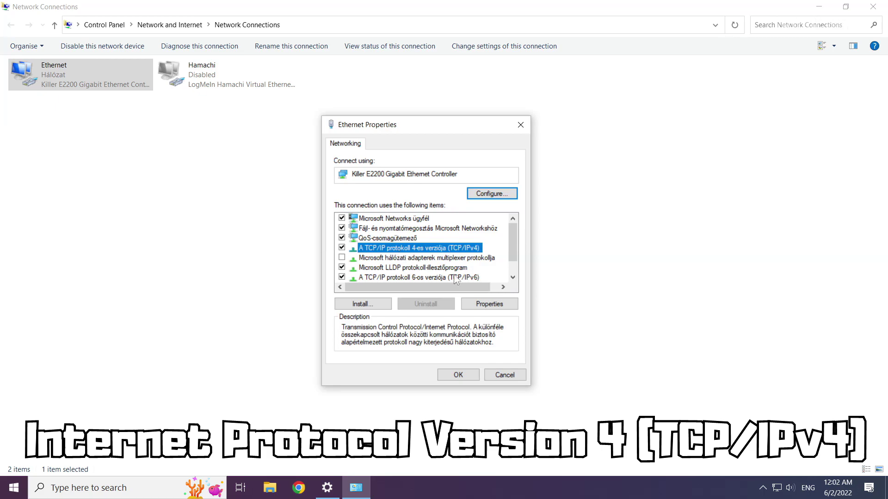
left_click(491, 305)
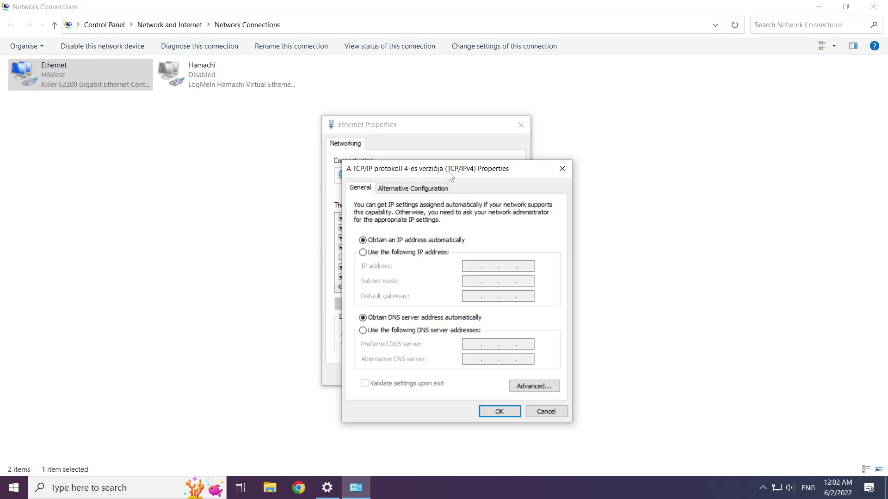
Set Ethernet's IPv4 DNS servers to 8.8.8.8 preferred and 8.8.4.4 alternate, and confirm with OK.
left_click_drag(446, 172, 418, 134)
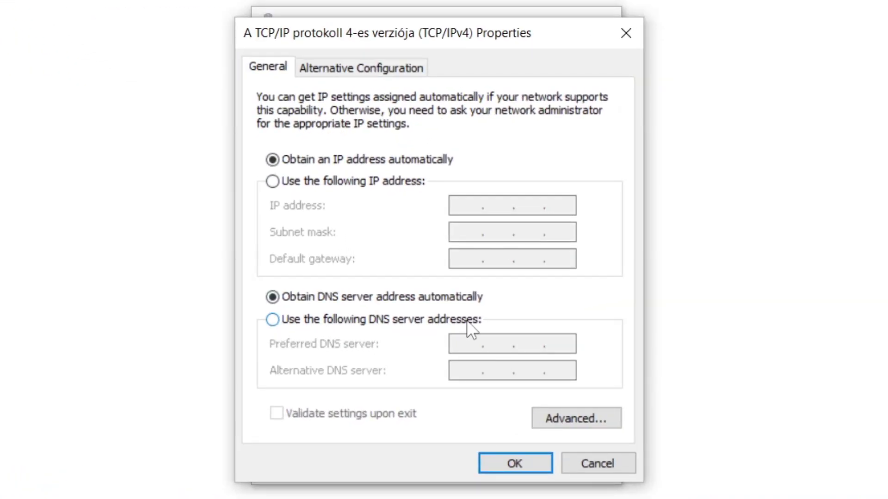
left_click(273, 320)
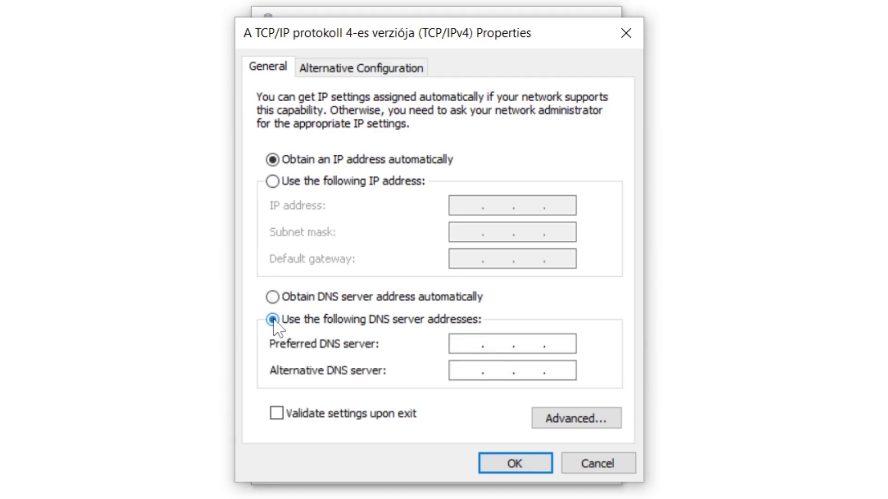
left_click(464, 345)
type("8.8.8.8")
left_click(480, 370)
type("8.8.")
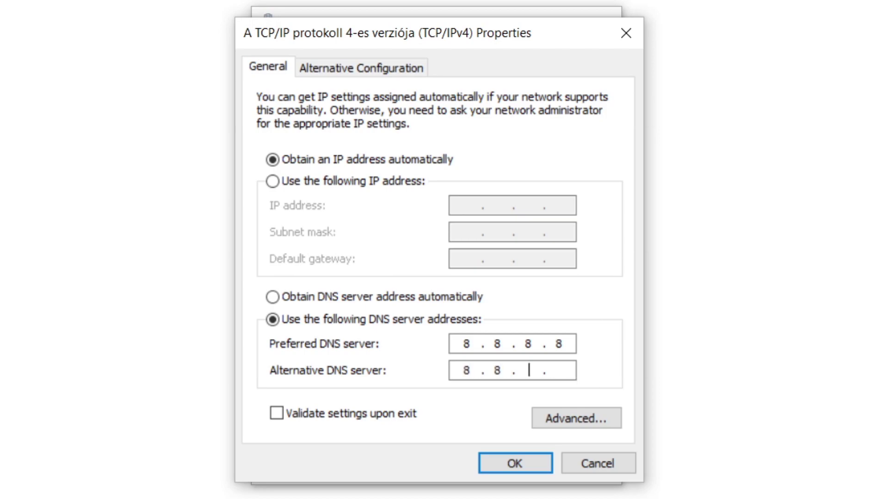
type("4.4")
left_click(509, 468)
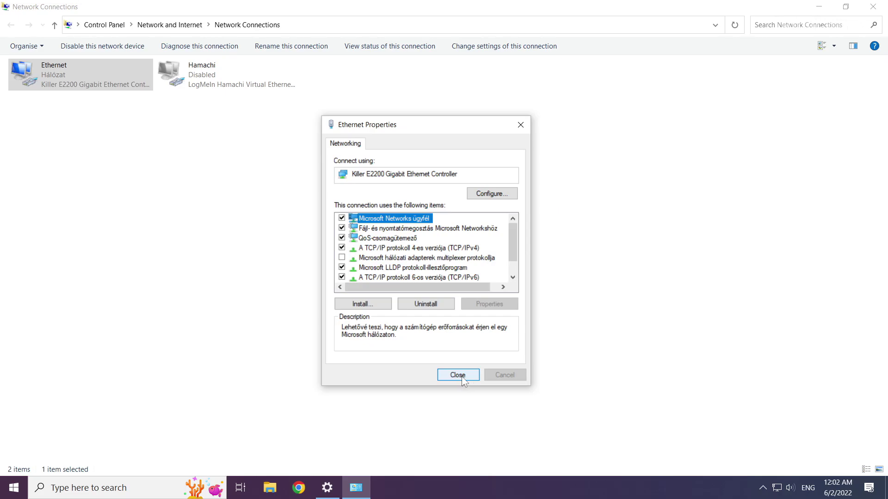
Close Ethernet Properties, Network Connections and Settings, then show the Start menu power options.
left_click(460, 375)
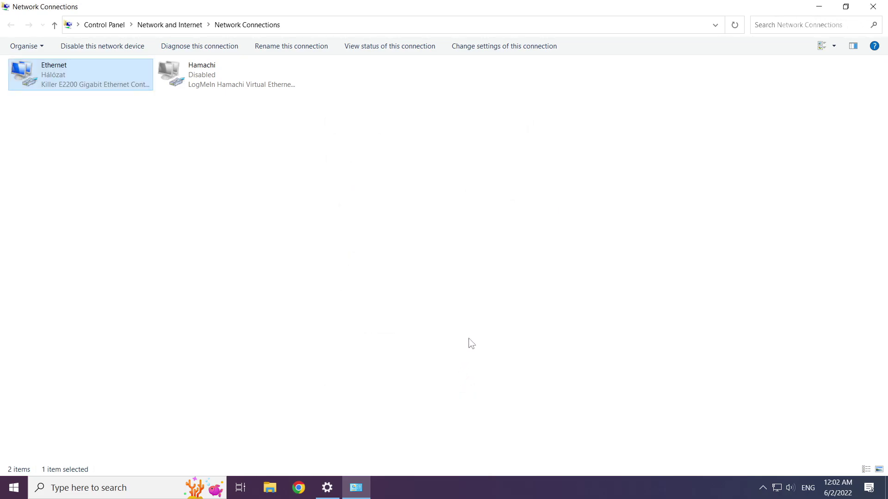
left_click(875, 13)
left_click(876, 11)
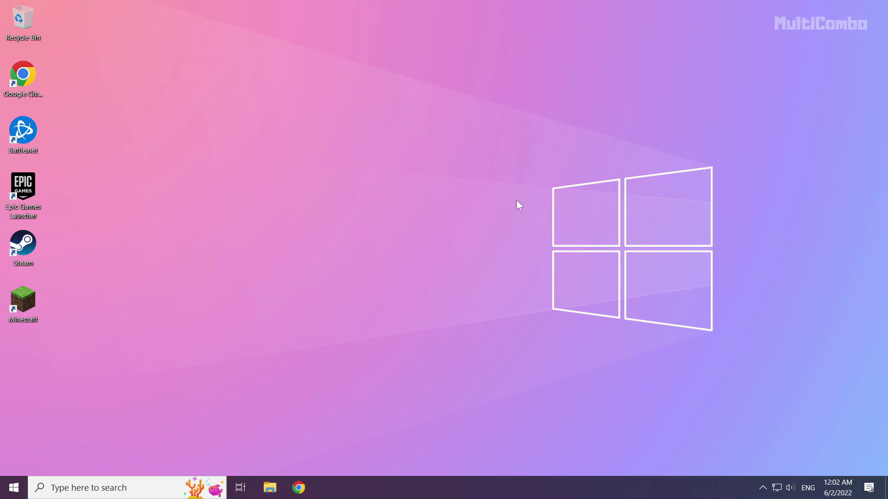
left_click(12, 483)
left_click(13, 463)
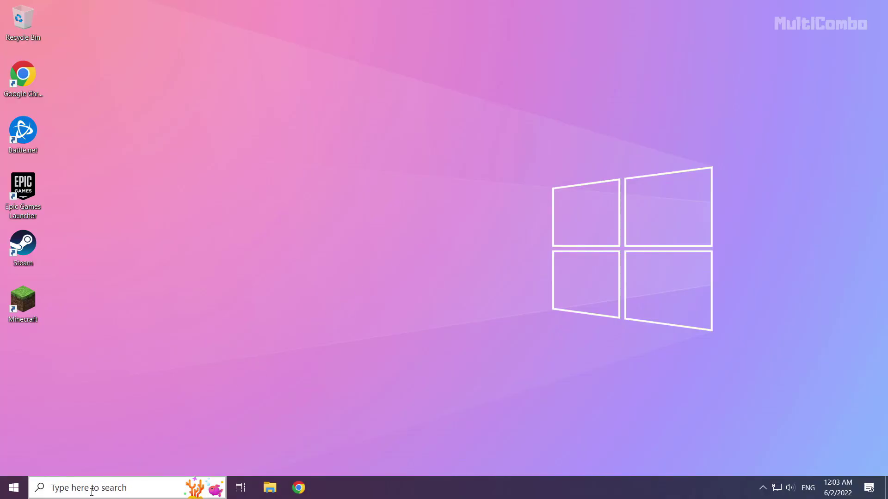
Search the taskbar for 'netowrk reset' and open the Network reset settings result.
left_click(92, 491)
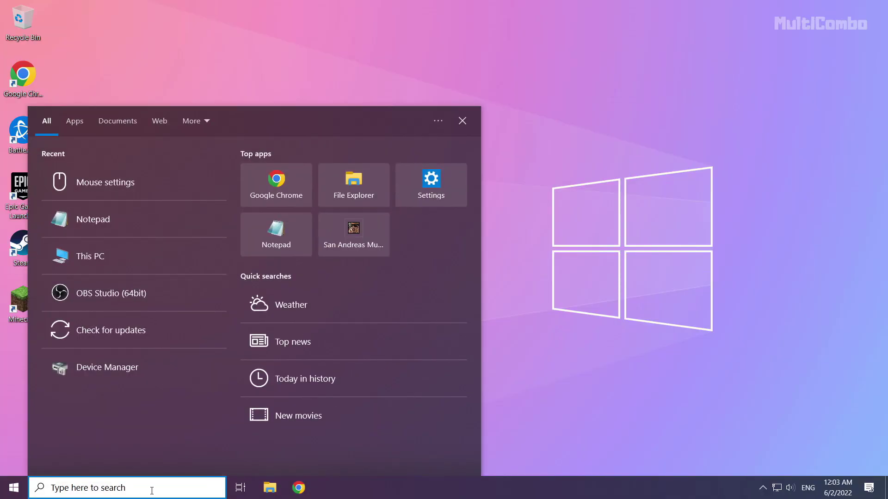
type("netowrk")
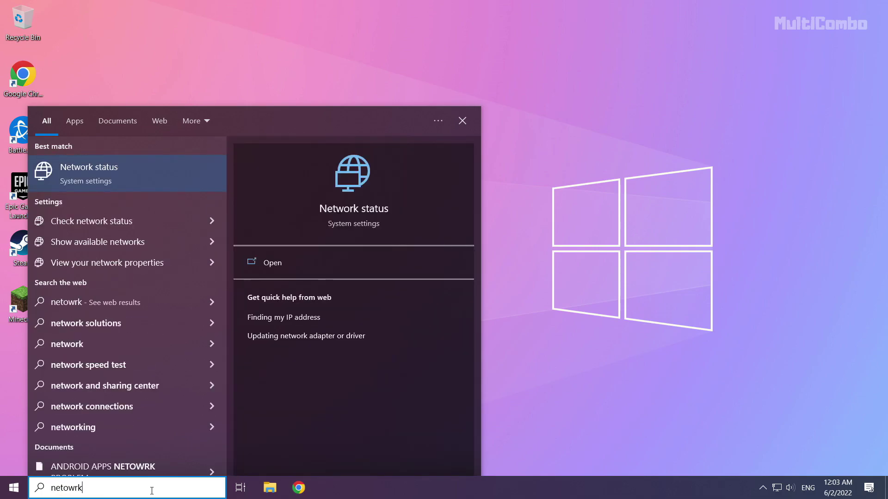
type(" reset")
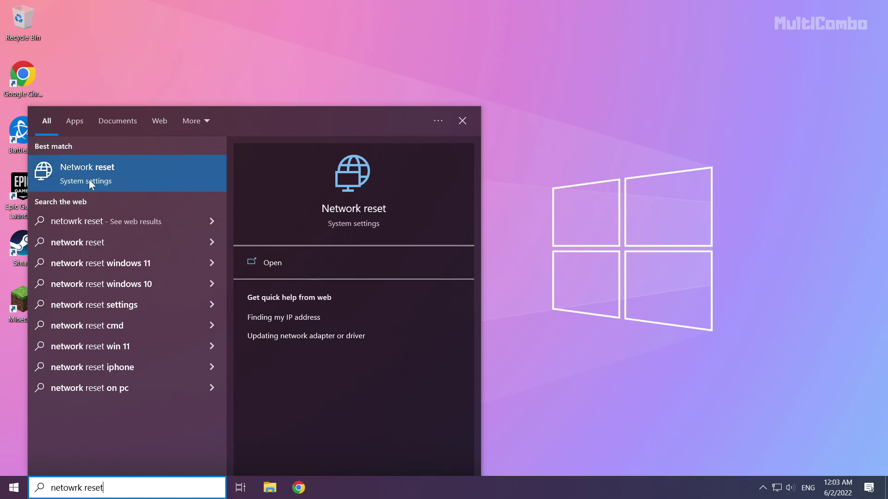
left_click(152, 177)
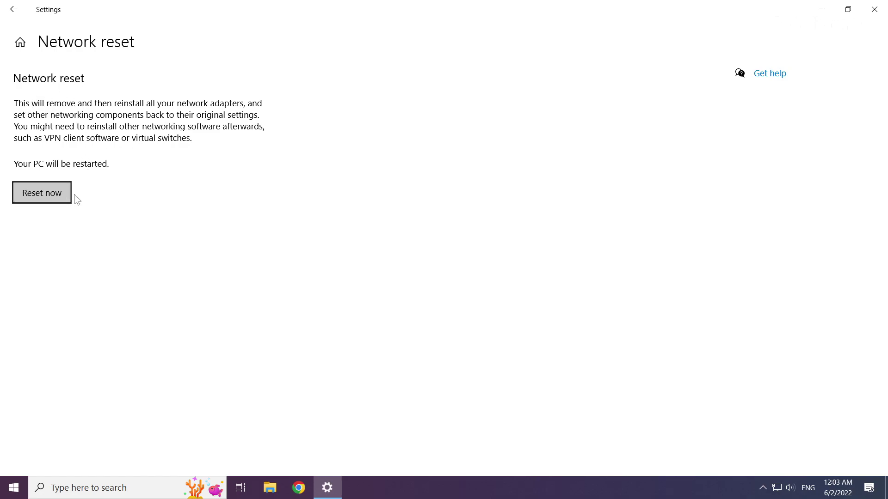
Run Reset now and confirm with Yes, dismiss the sign-out notice, and close Settings.
left_click(46, 195)
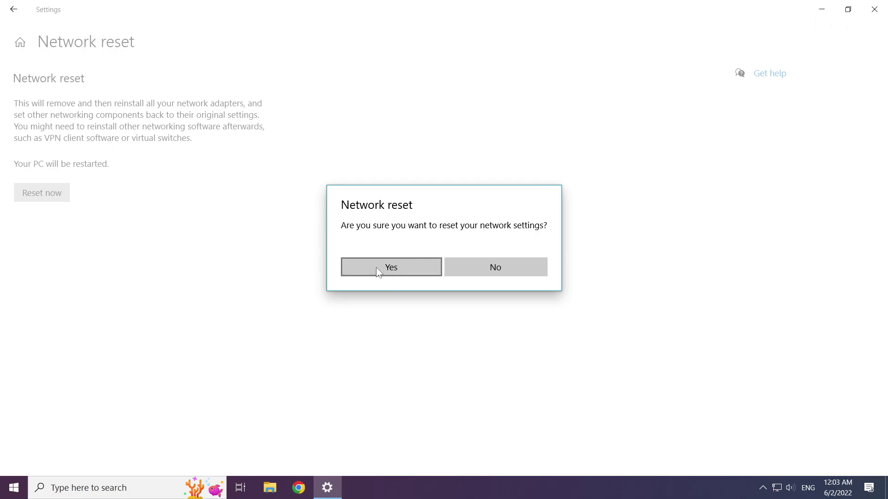
left_click(395, 269)
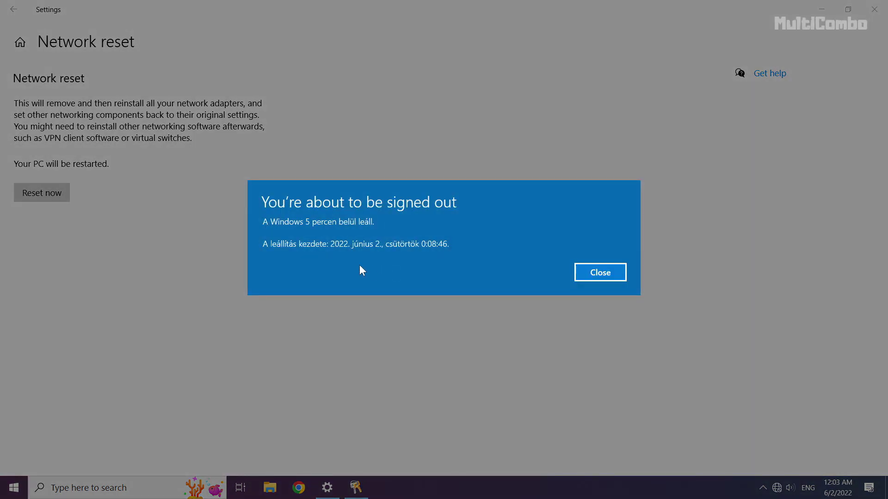
left_click(605, 273)
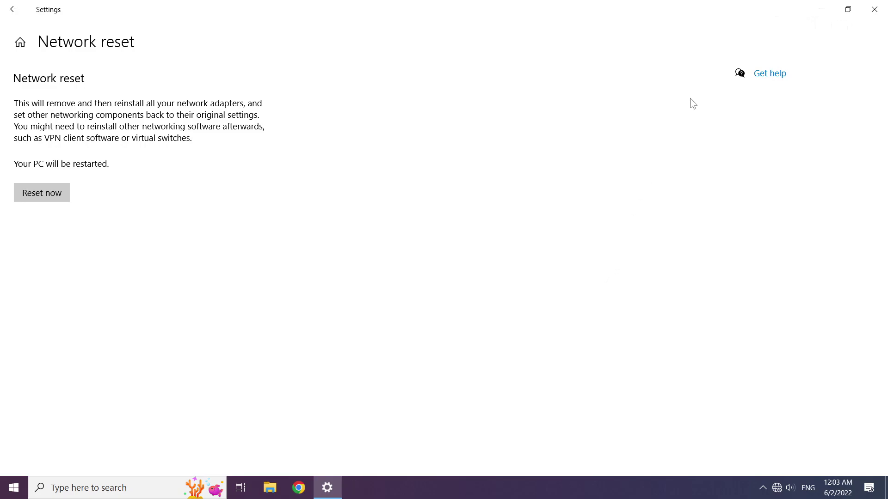
left_click(875, 10)
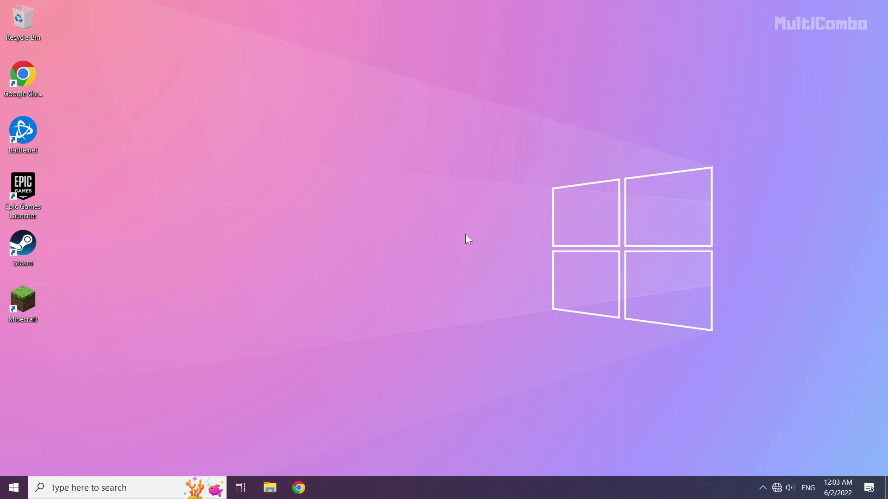
Show the Start menu power options so Restart is available.
left_click(12, 491)
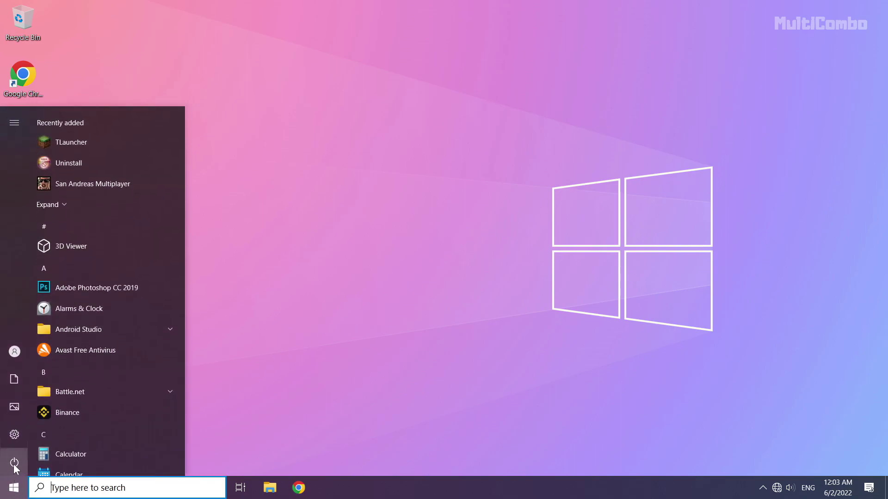
left_click(14, 462)
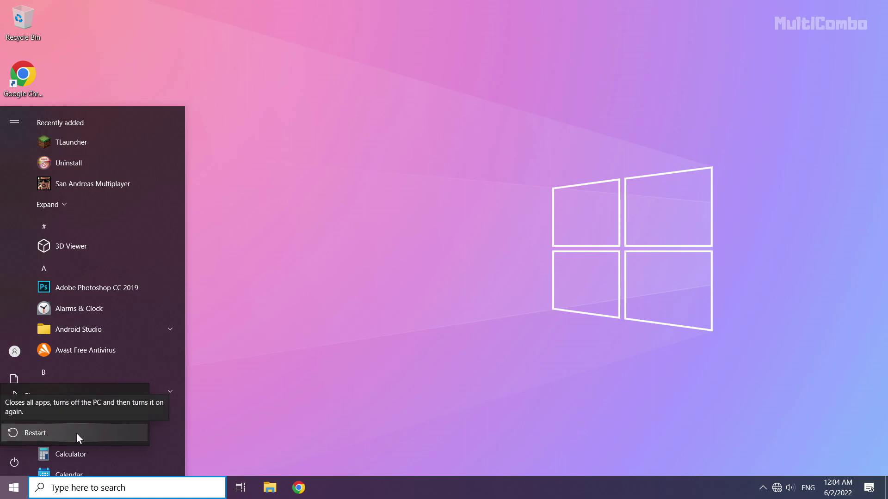